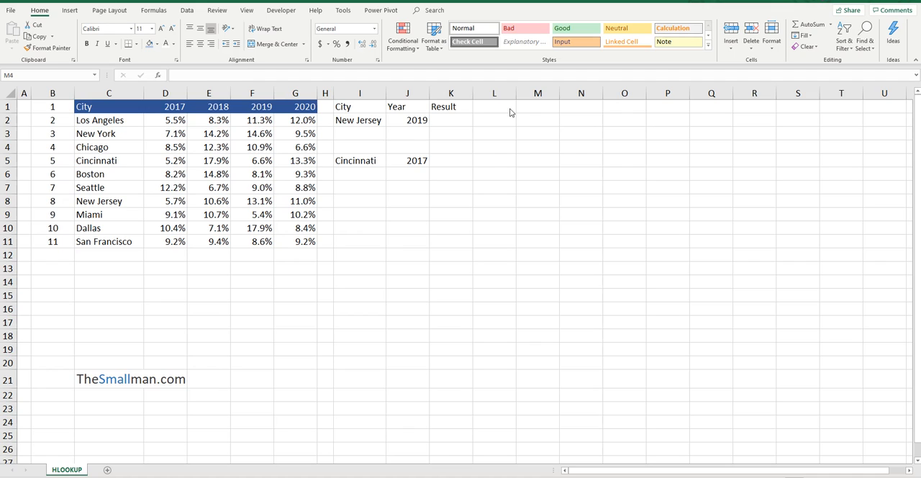
Highlight New Jersey's 2019 value in F8 with a light blue fill.
left_click(171, 108)
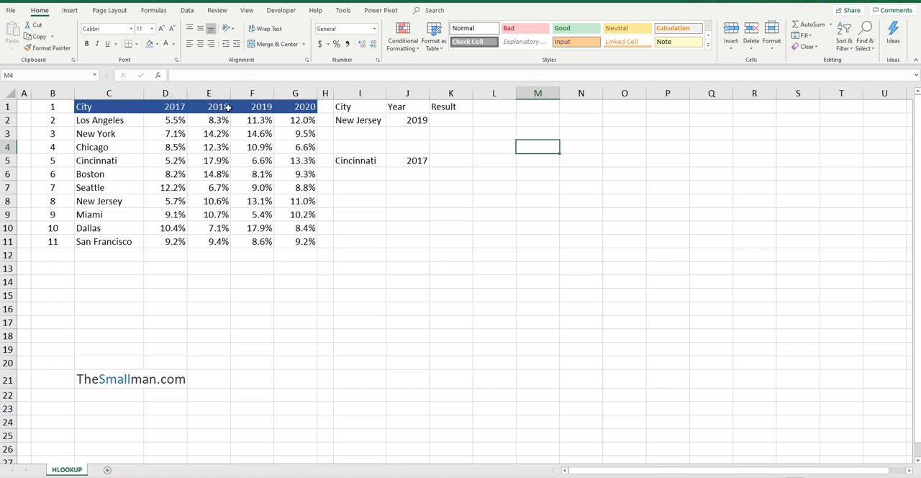
left_click(400, 119)
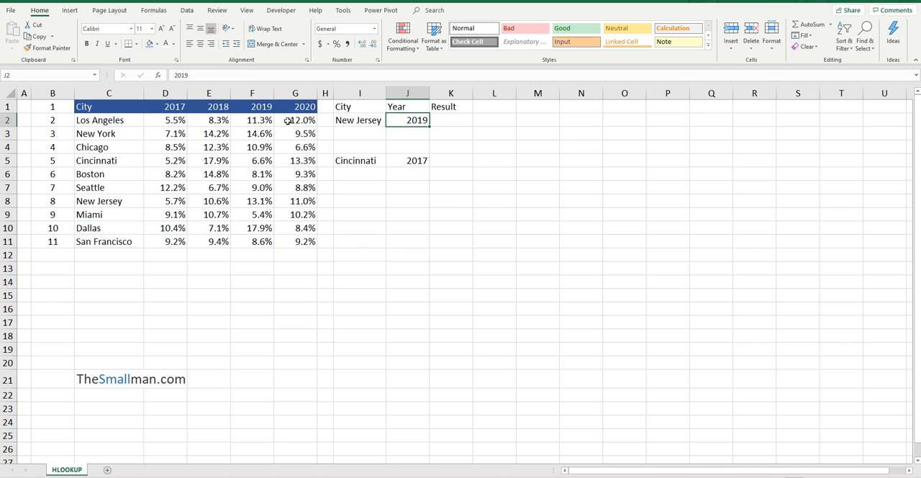
left_click(363, 121)
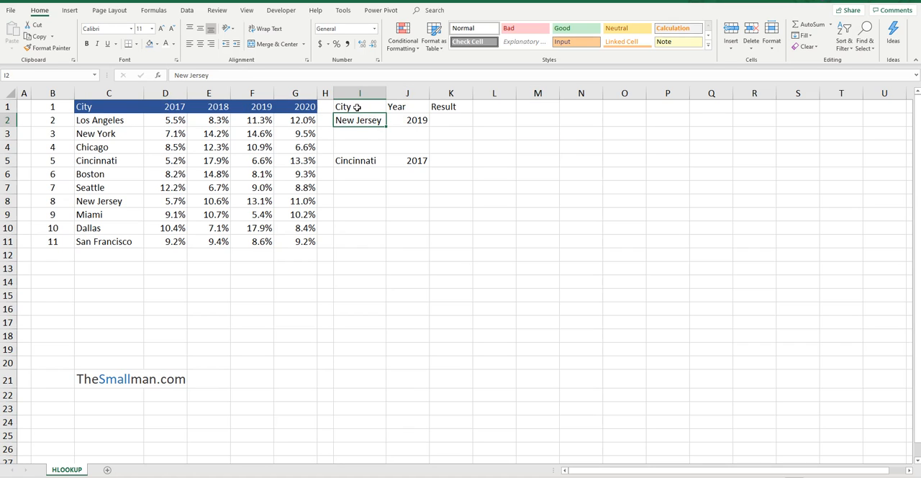
left_click(259, 203)
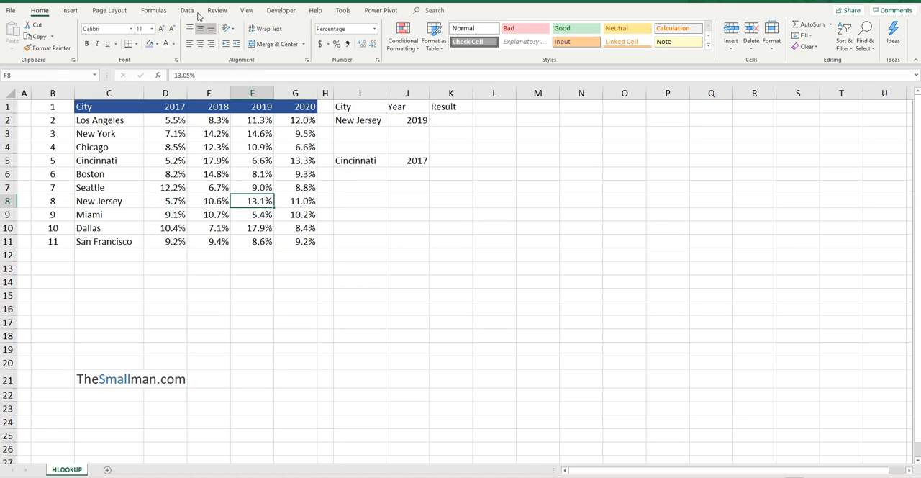
left_click(150, 43)
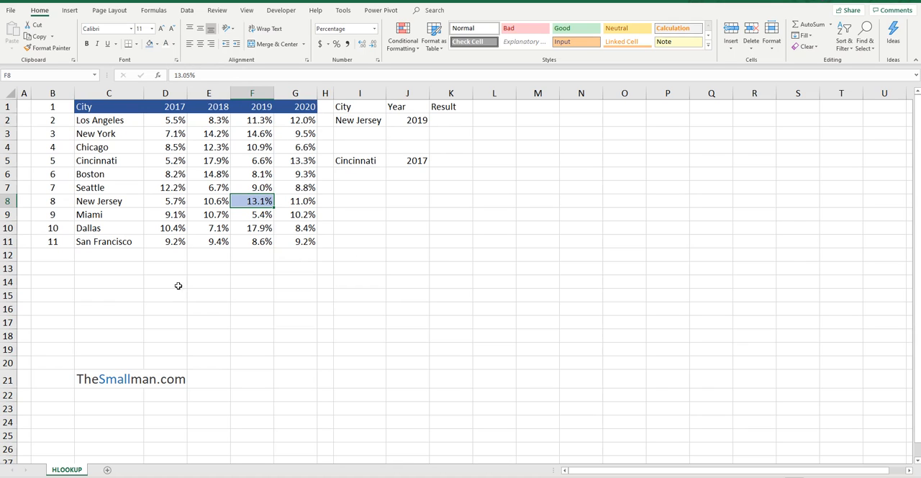
Enter the syntax note HLOOKUP(REF, RANGE,OFFSET ROWS, 0) as text in C14.
left_click(132, 282)
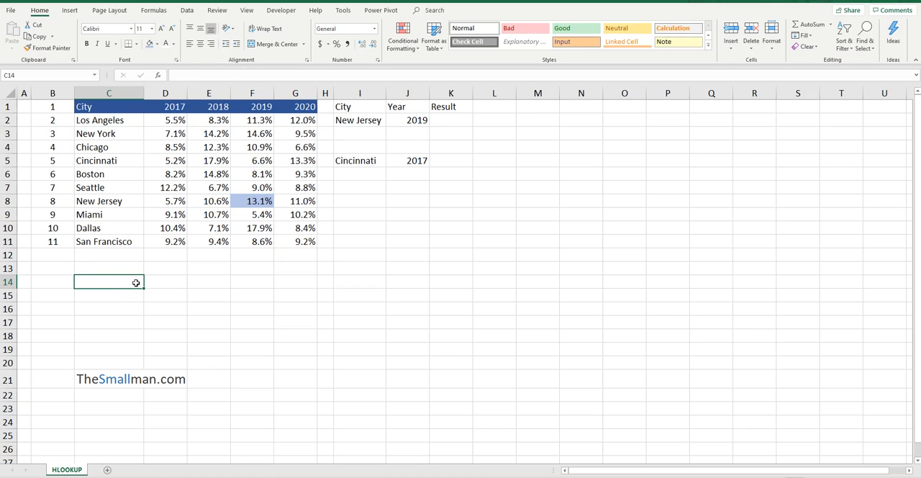
type("HLOOKUP(")
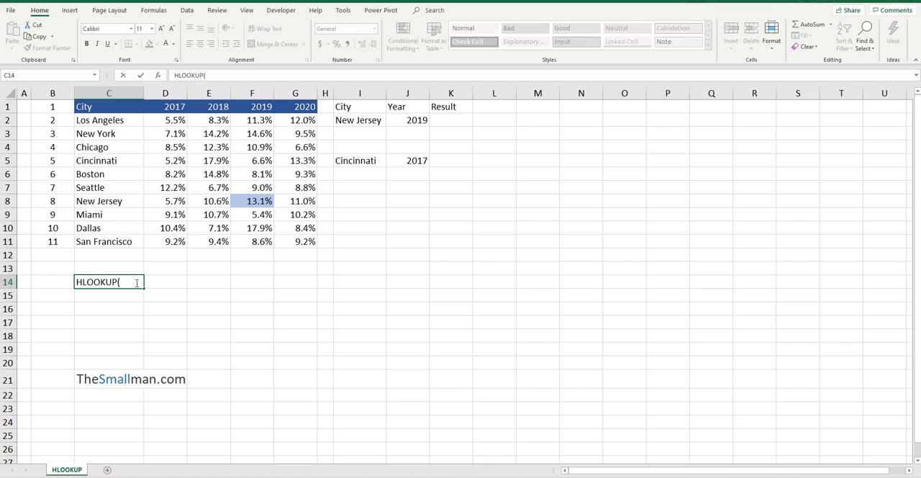
type("REF,")
type("RANGE,")
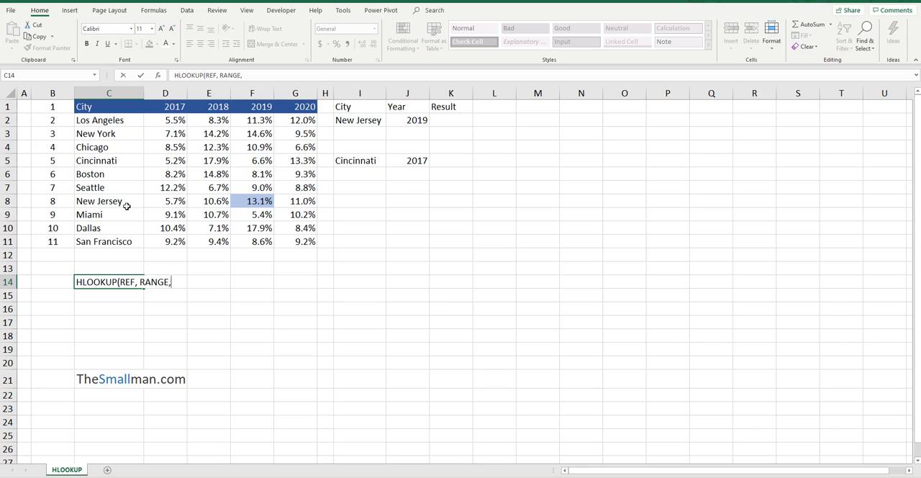
type("OFFSET ROWS, 0")
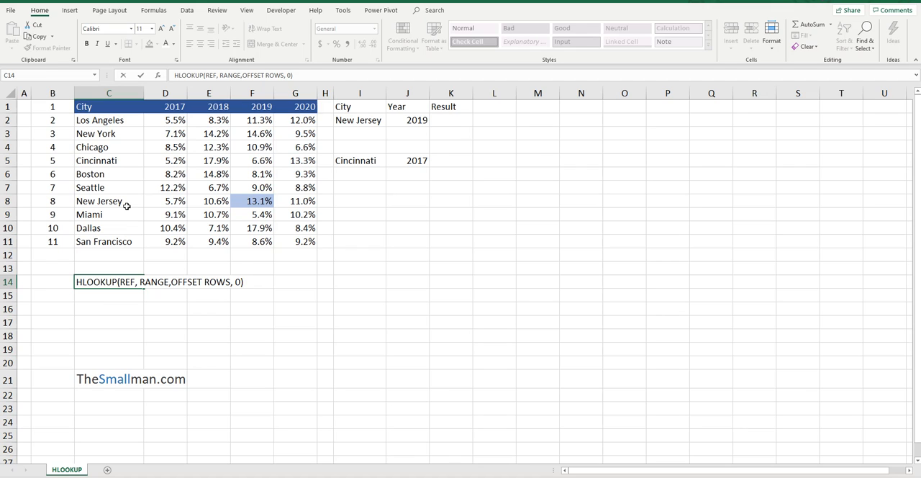
key("Return")
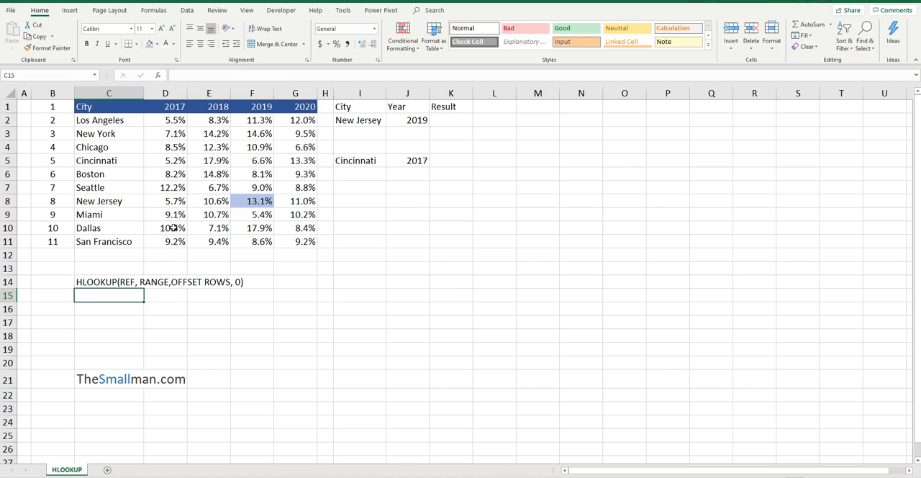
Examine the syntax note, the lookup year in J2, the yearly data and New Jersey's row to identify the lookup arguments.
left_click(105, 281)
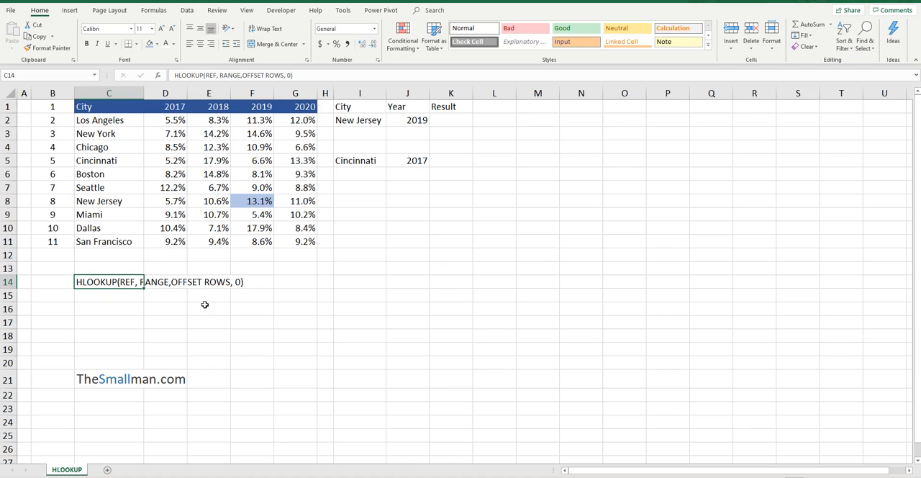
left_click(411, 121)
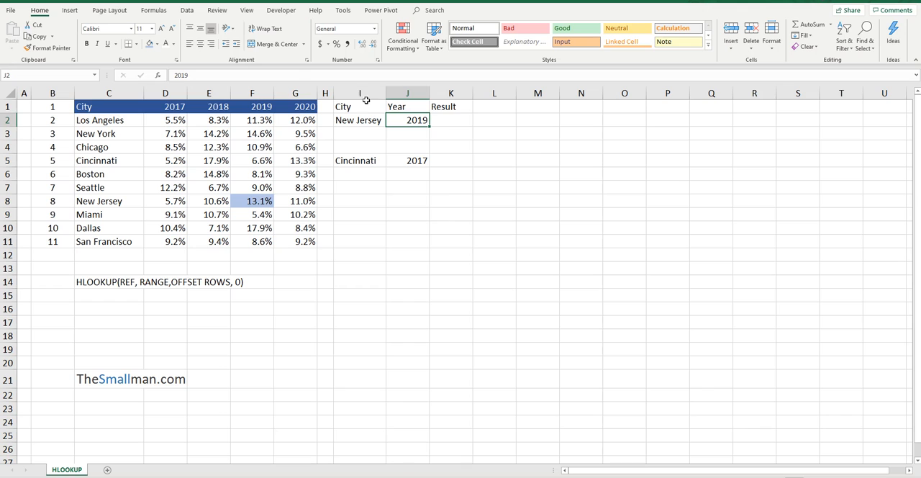
left_click_drag(166, 120, 246, 234)
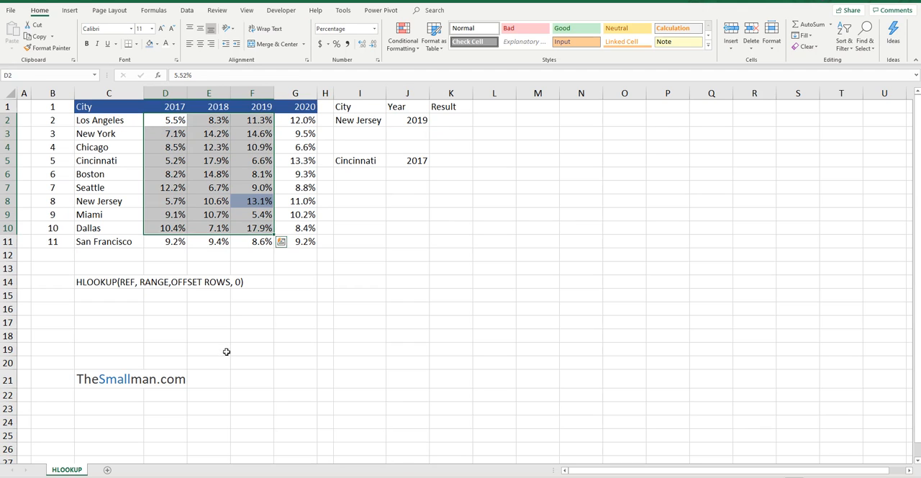
left_click(443, 115)
left_click_drag(57, 200, 296, 202)
left_click(260, 201)
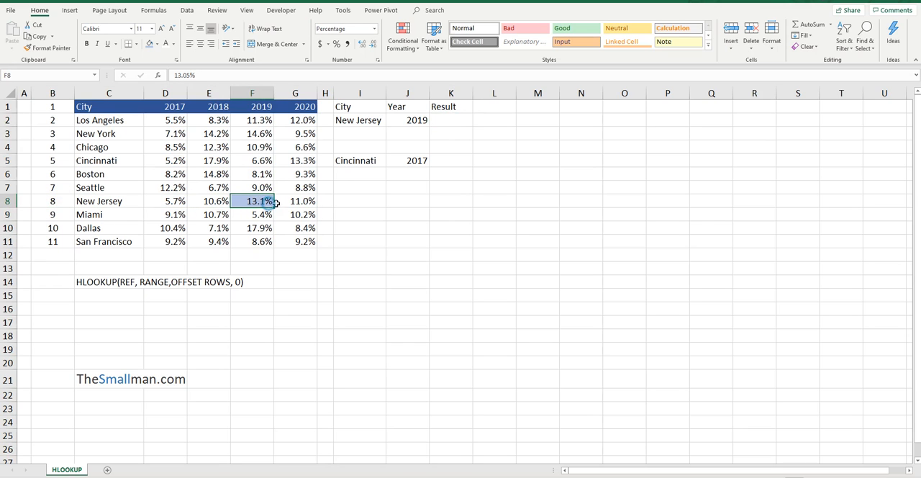
Enter the formula =HLOOKUP(J2,$D$1:$G$11,8,0) in K2, locking the table range with absolute references.
left_click(450, 120)
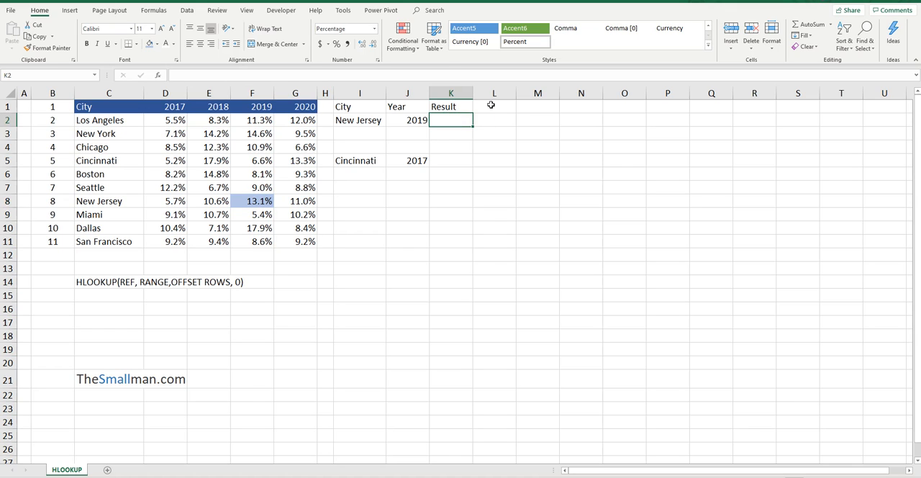
type("=")
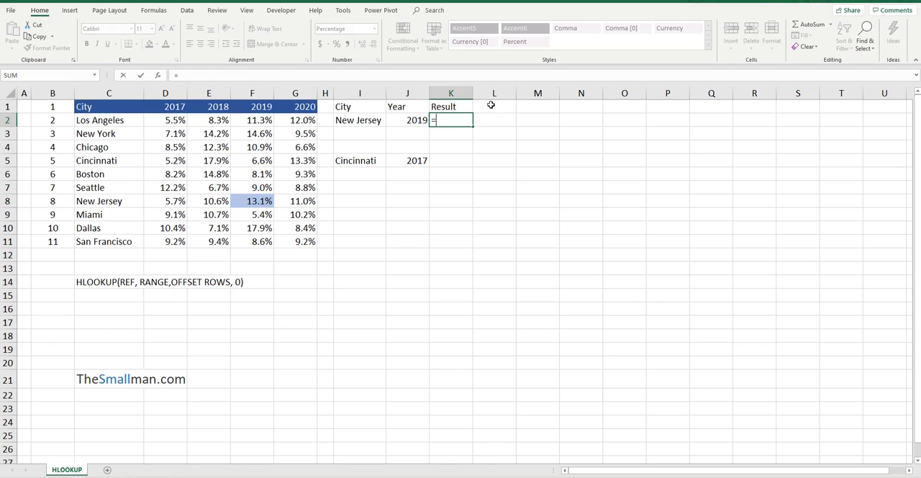
type("HLOOKUP(")
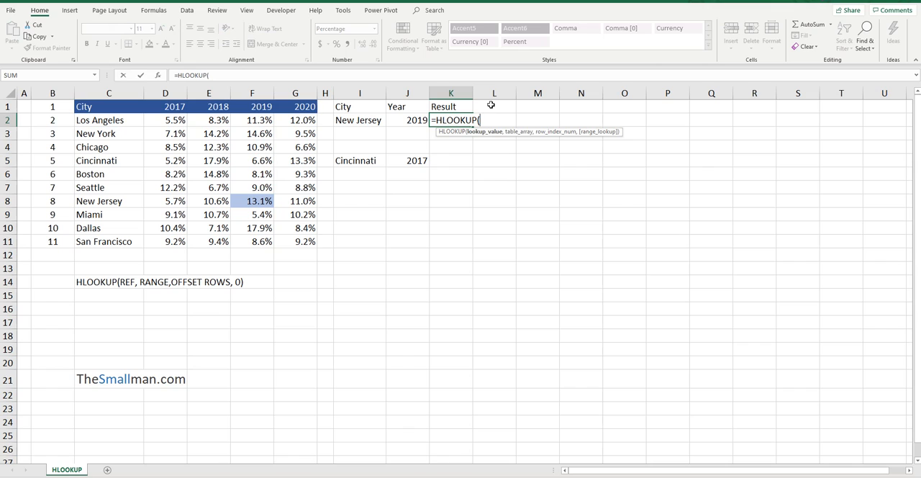
left_click(409, 118)
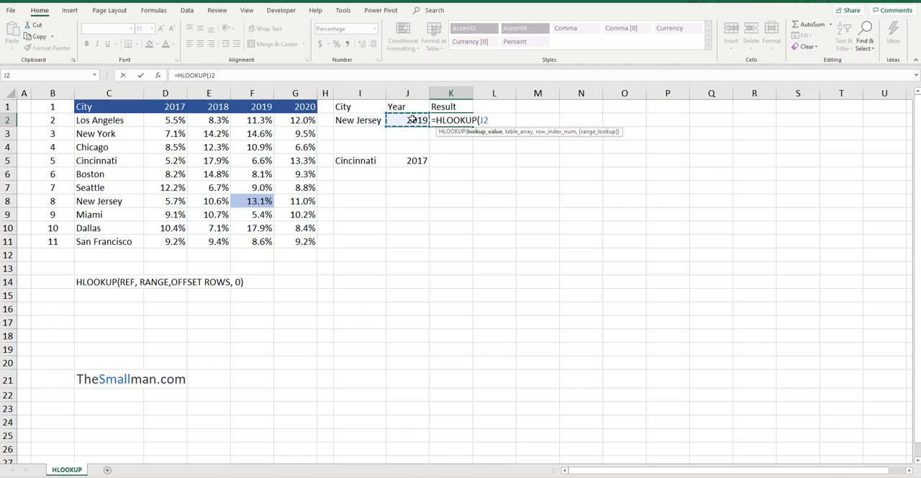
type(",")
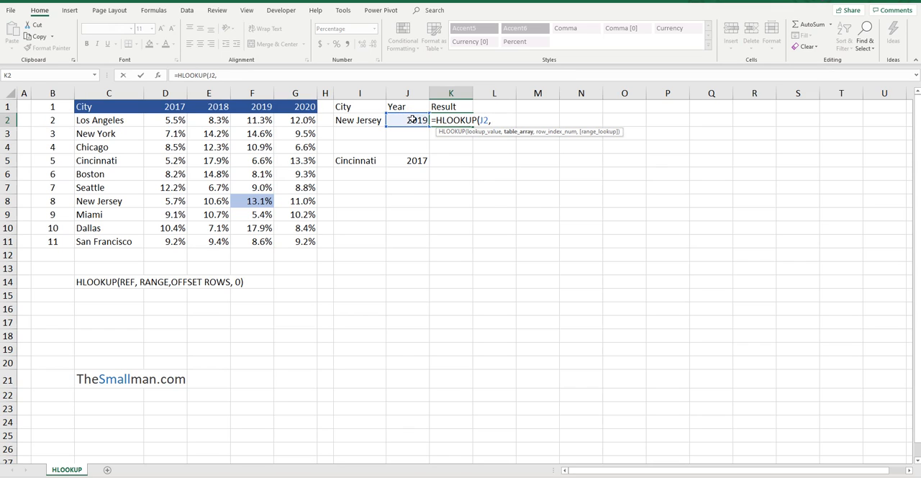
left_click(170, 108)
left_click_drag(268, 108, 315, 250)
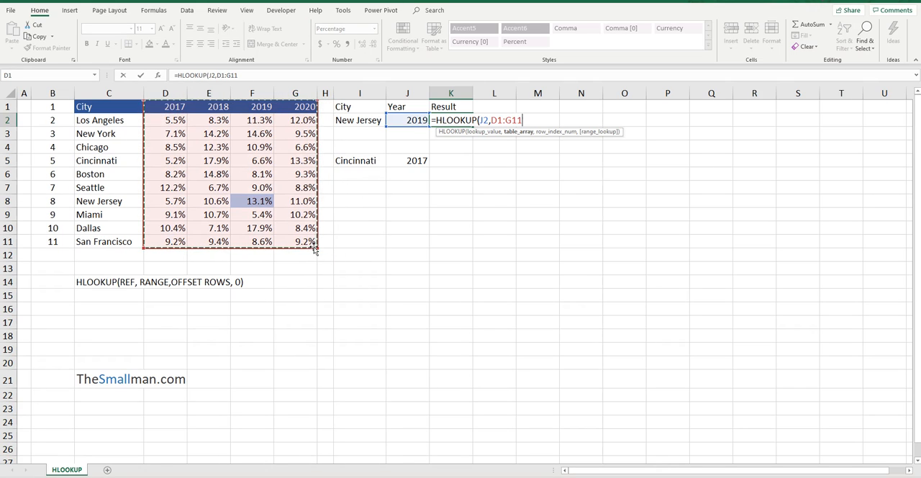
key("F4")
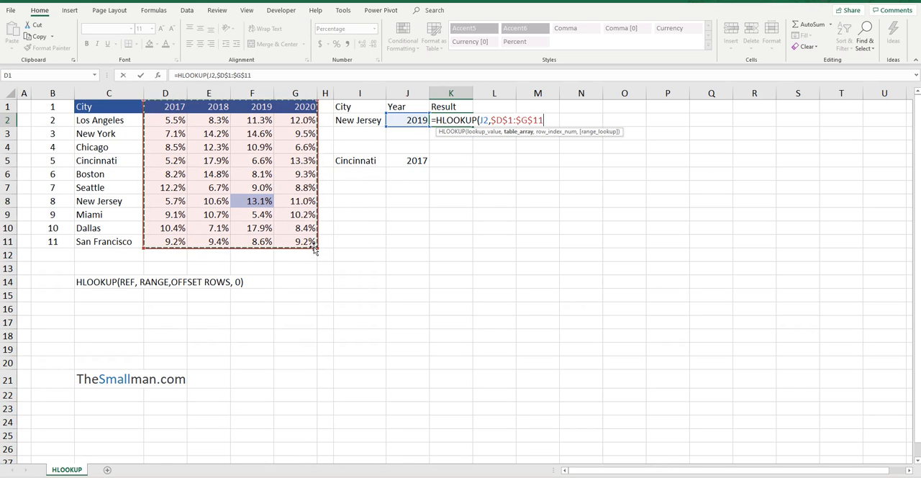
type(",8")
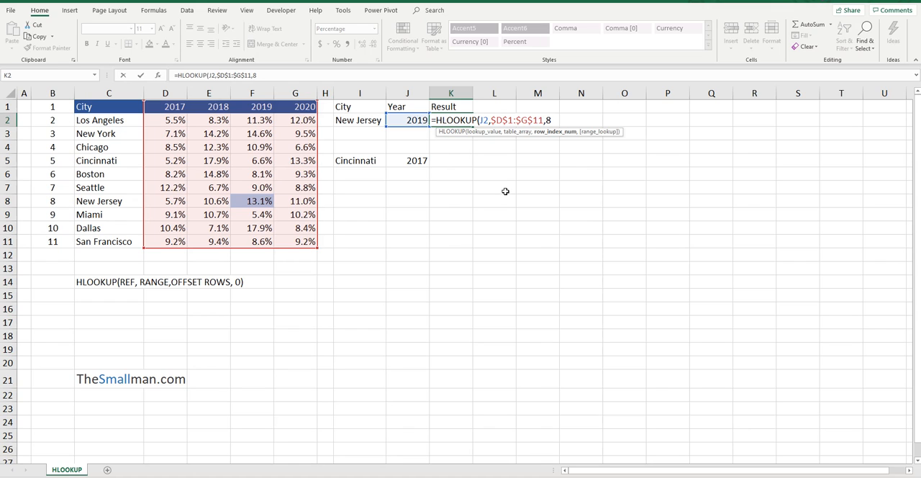
type(",0")
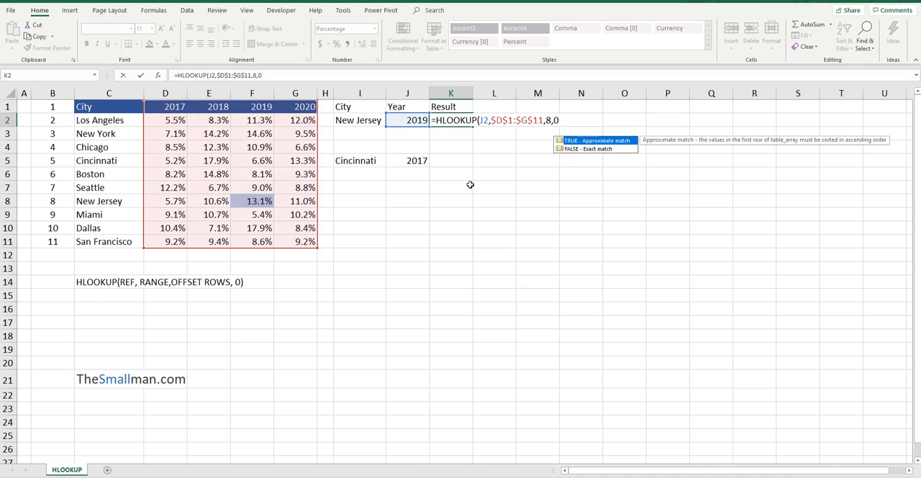
key("Return")
Set the New Jersey lookup year in J2 to 2017 and check the result in K2.
left_click(466, 119)
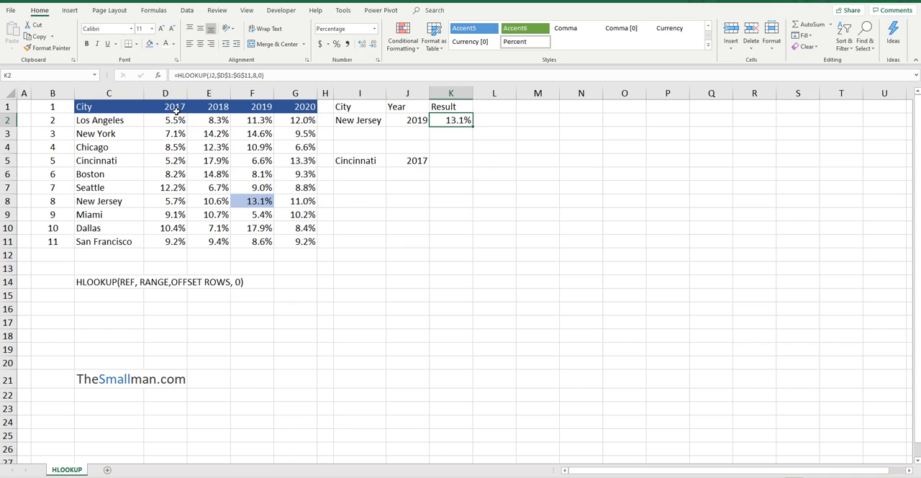
left_click(415, 119)
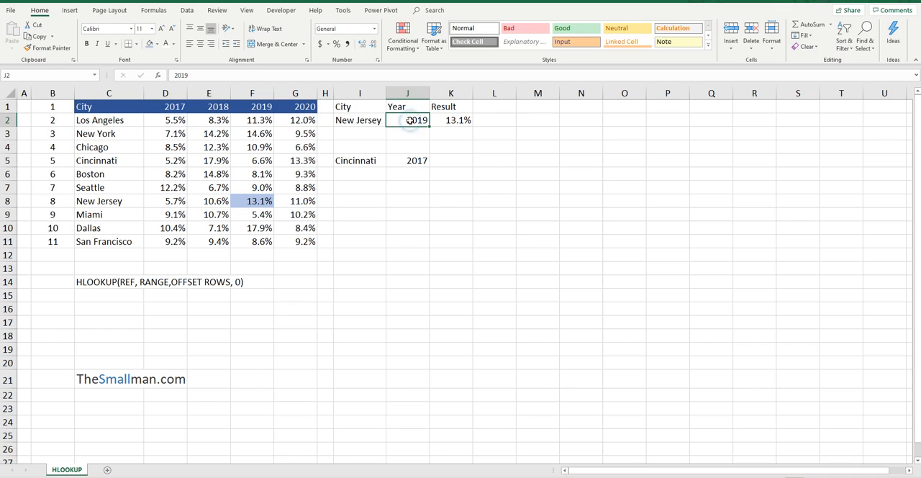
type("2017")
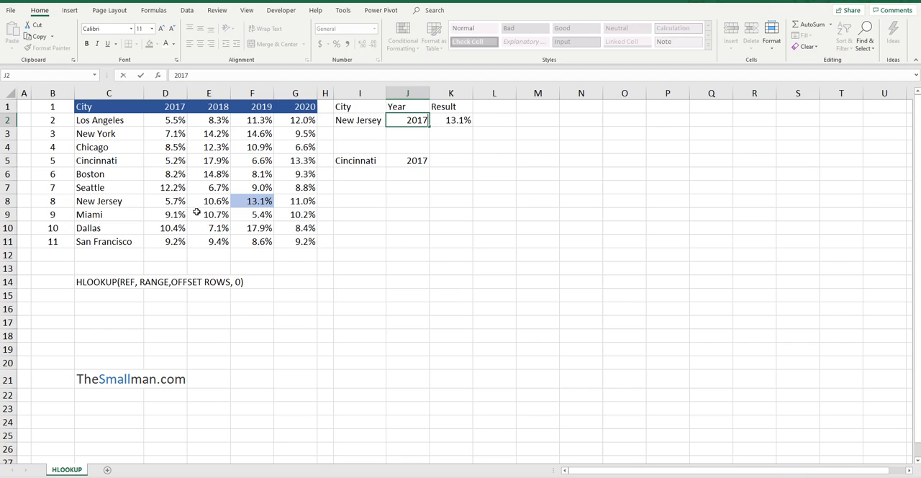
key("Return")
left_click(459, 123)
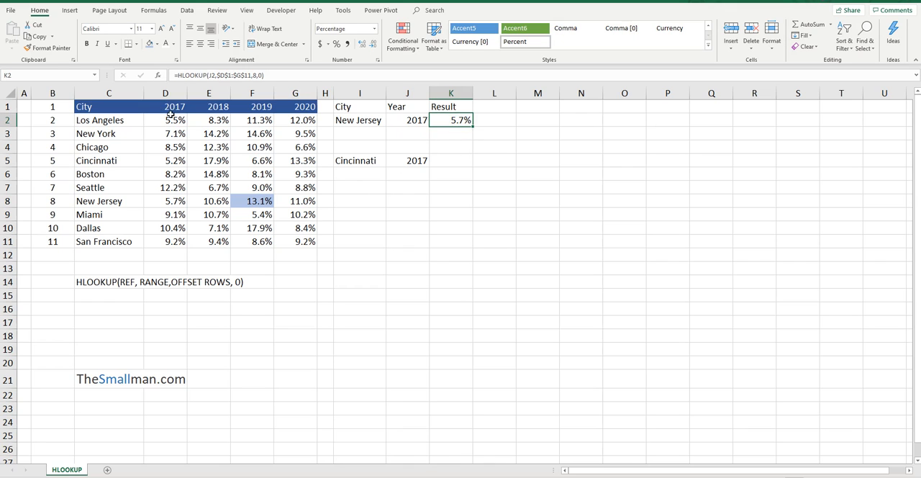
Fill D2:D7 and the New Jersey label in C8 with light blue, and New Jersey's 2017 value in D8 with light orange.
left_click_drag(176, 117, 172, 185)
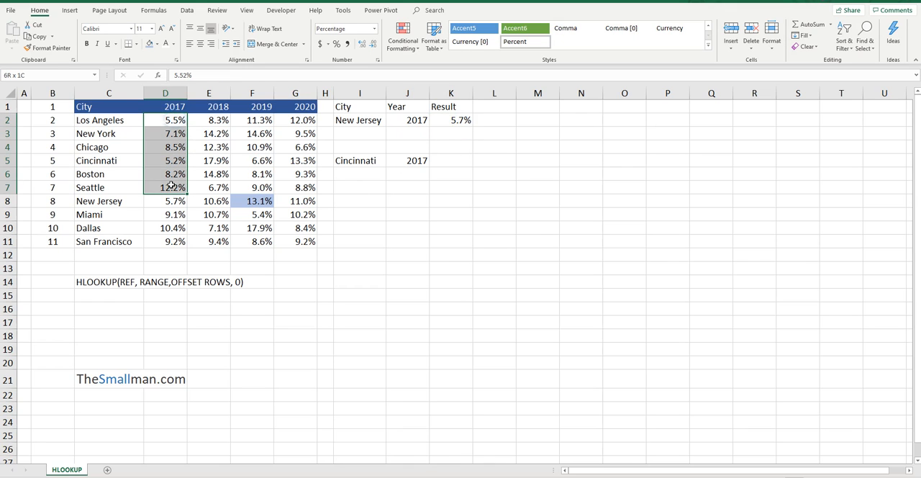
left_click(90, 203)
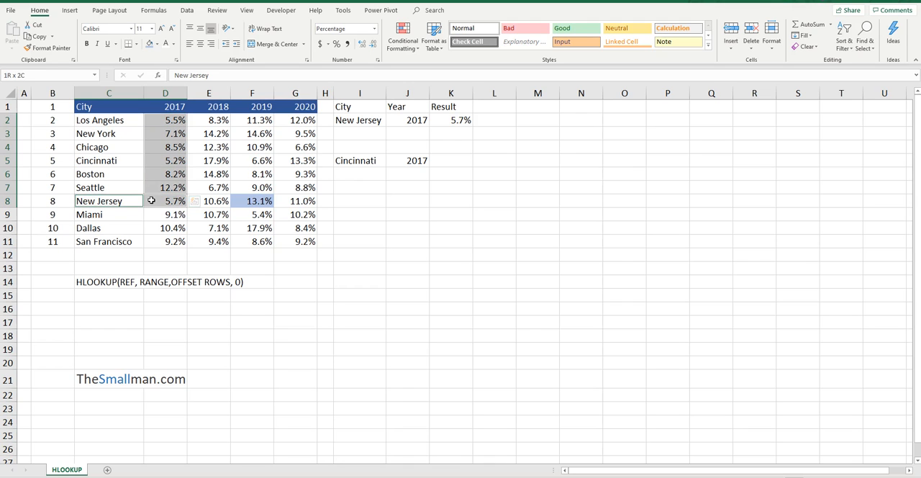
left_click(150, 44)
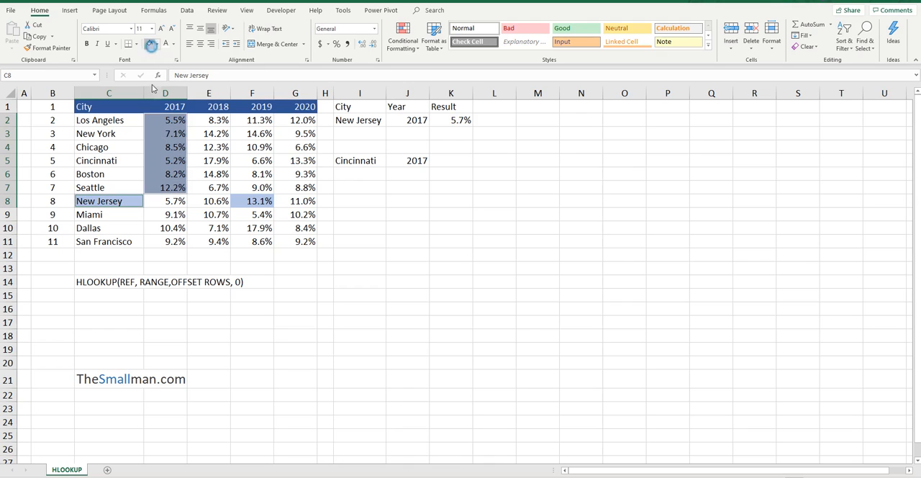
left_click(173, 201, "ctrl")
left_click(156, 44)
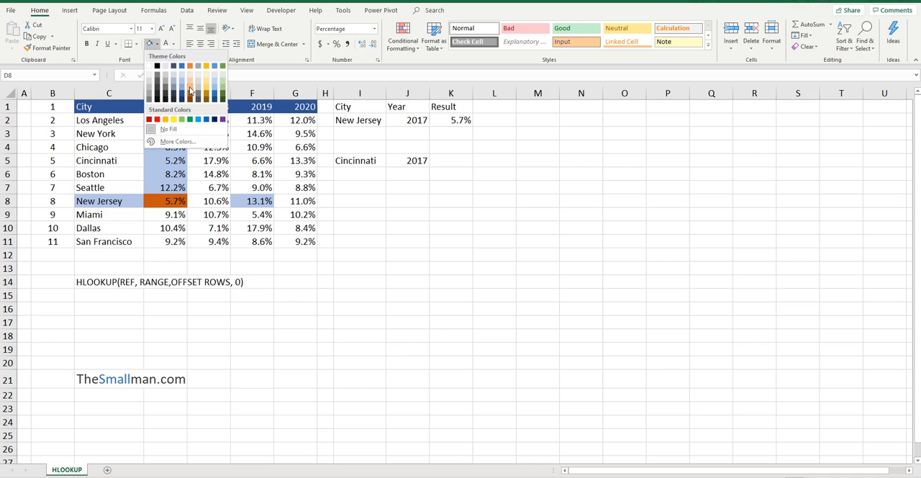
left_click(188, 86)
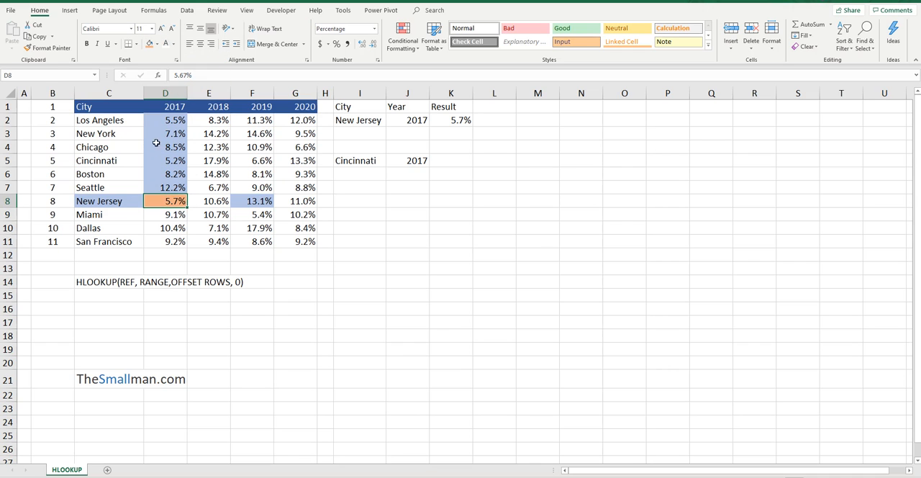
Examine New Jersey's row number in column B, the 2017 header and the Cincinnati lookup's result and year cells.
left_click(55, 202)
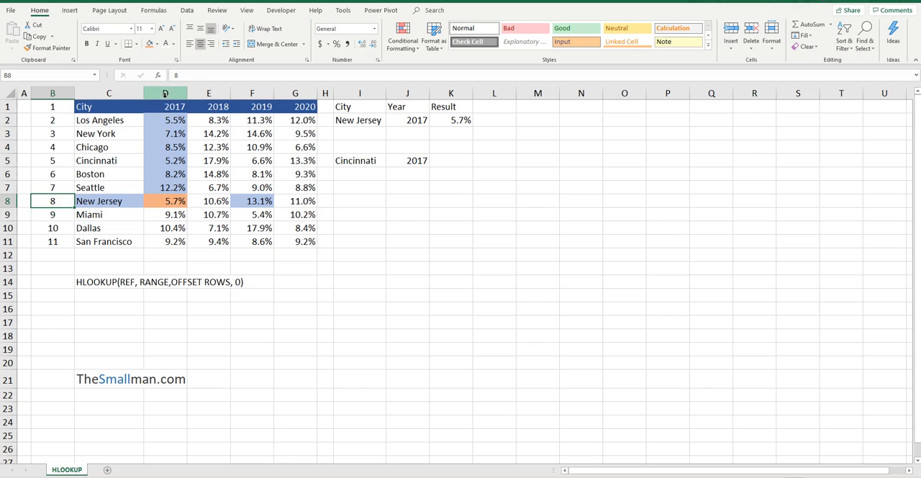
left_click(172, 107)
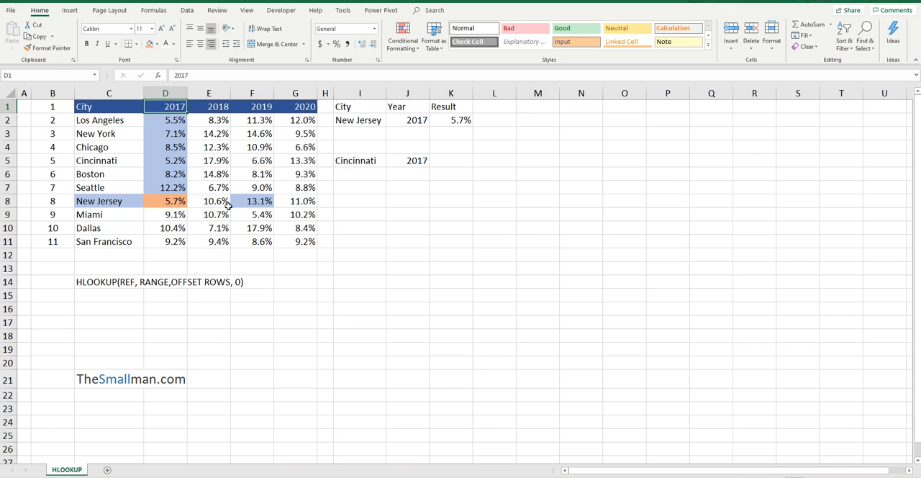
left_click(455, 159)
left_click(417, 162)
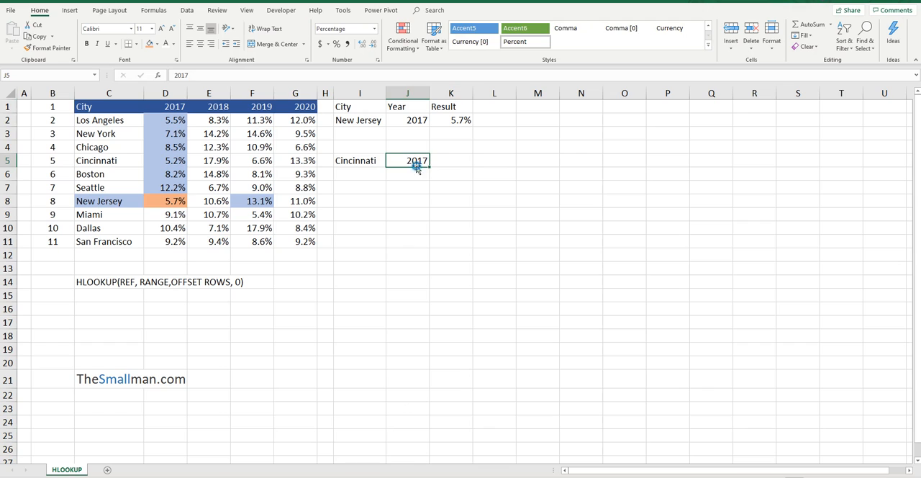
Set the Cincinnati lookup year in J5 to 2020.
type("20")
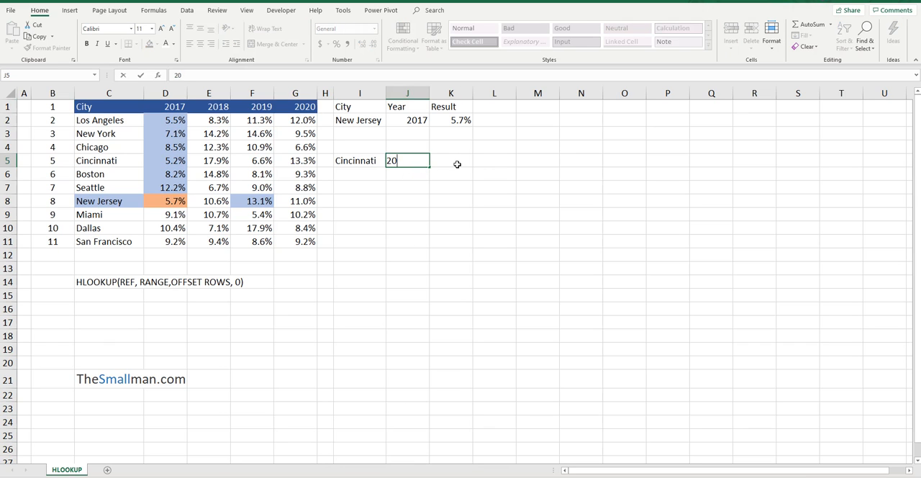
type("20")
key("Return")
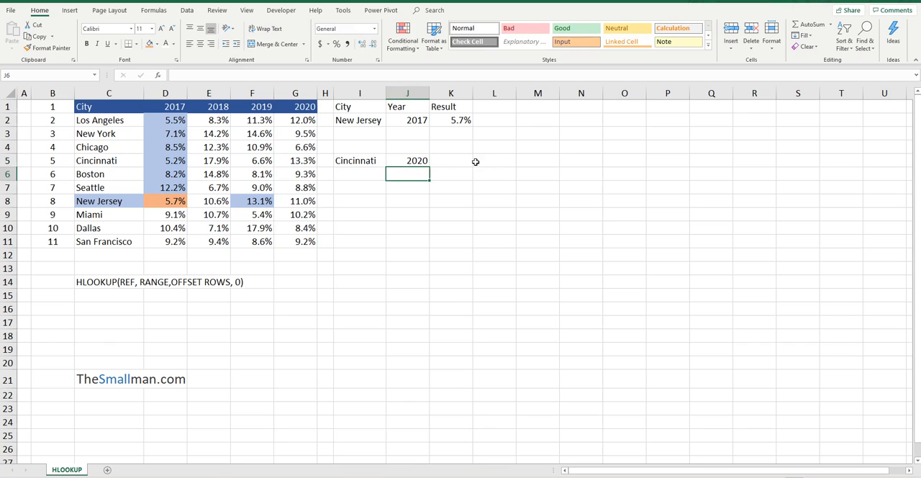
Enter the formula =HLOOKUP(J5,$D$1:$G$11,5,0) in K5, locking the table range with absolute references.
left_click(475, 159)
left_click(456, 159)
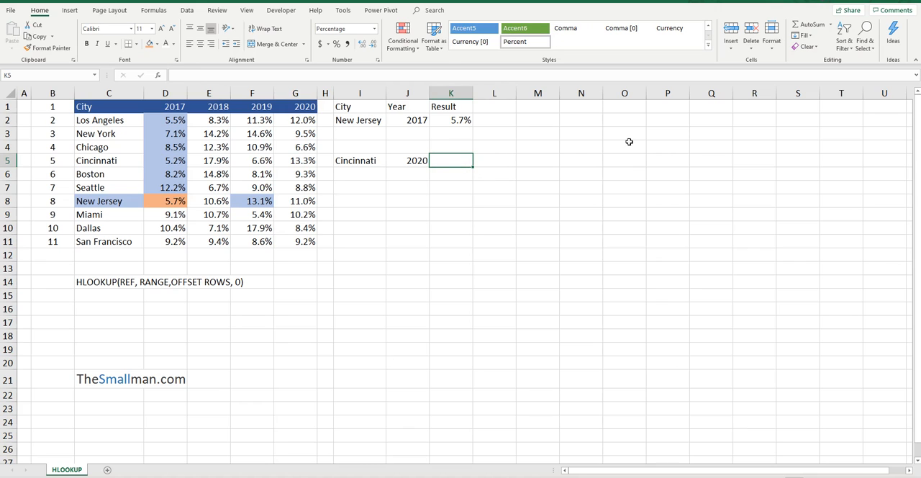
type("=HLOOKUP(")
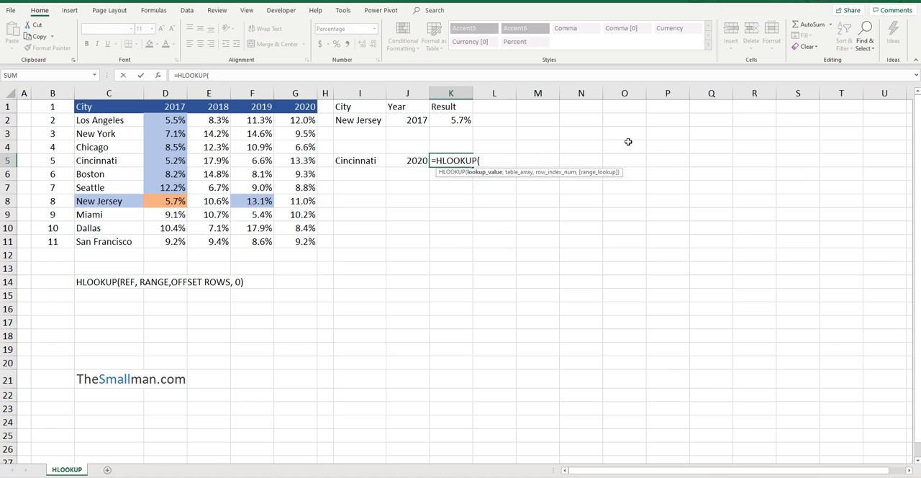
left_click(403, 164)
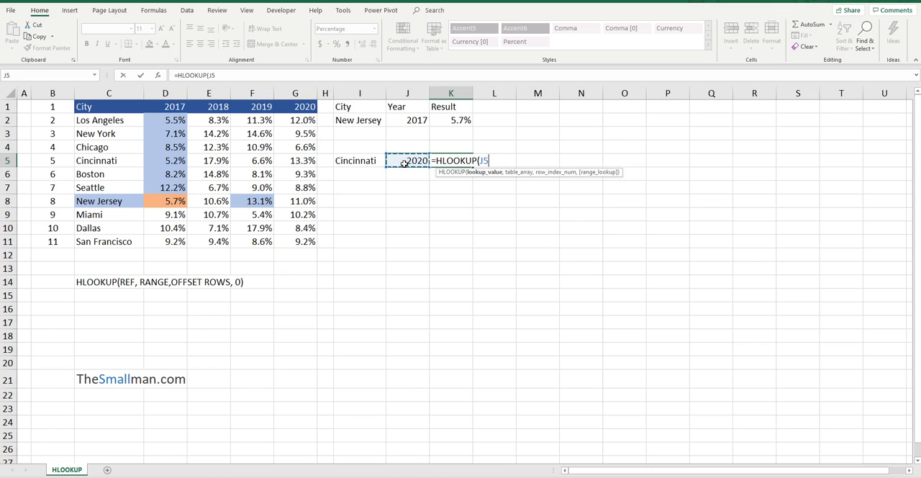
type(",")
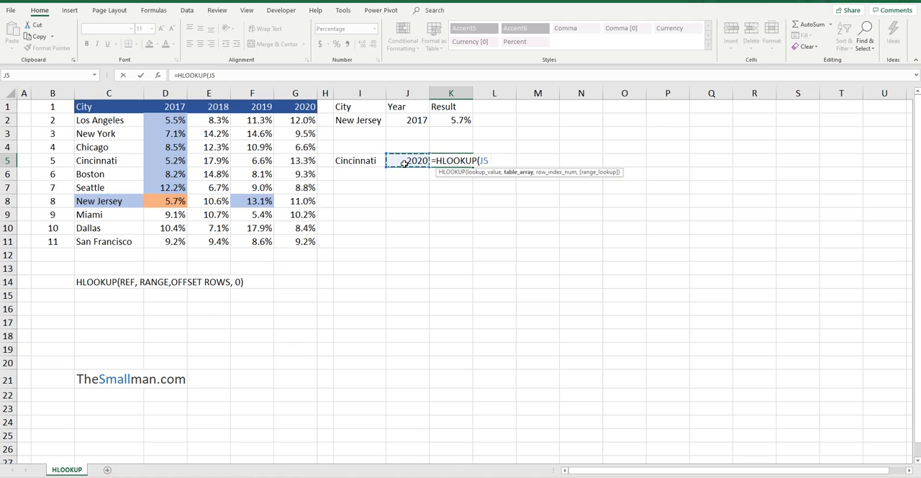
left_click_drag(173, 106, 301, 245)
key("F4")
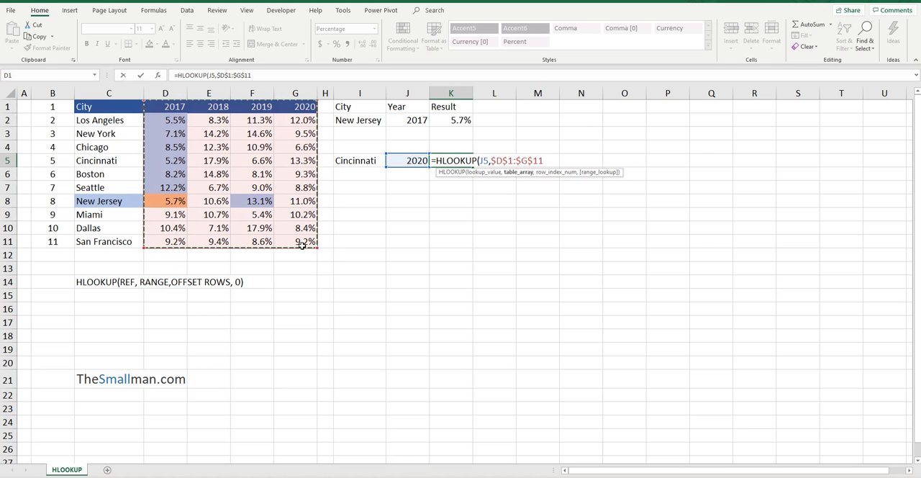
type(",")
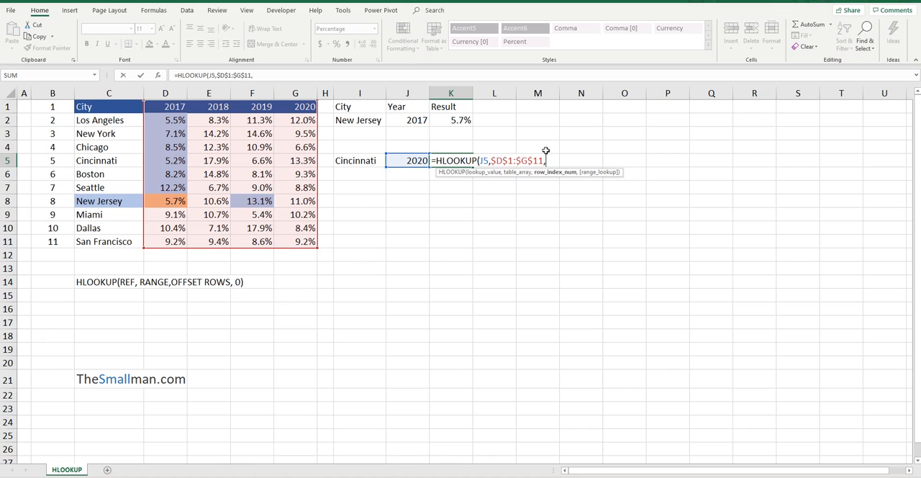
type("5,0")
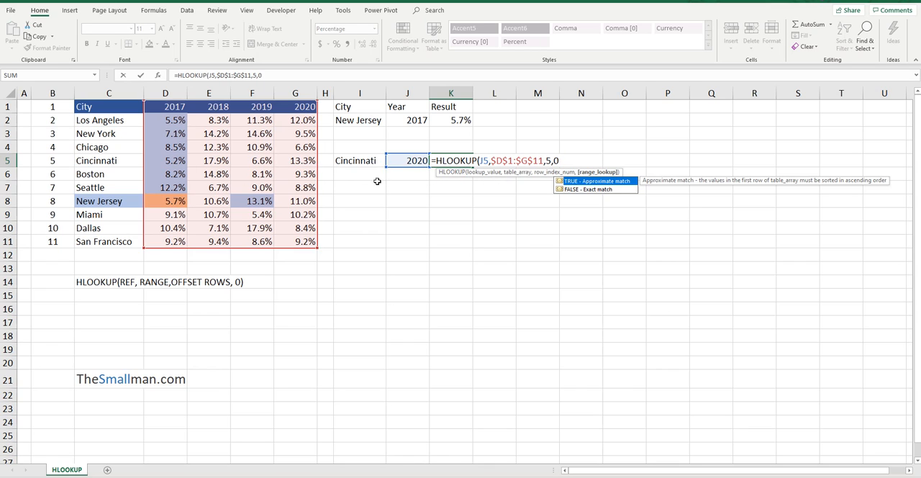
key("Return")
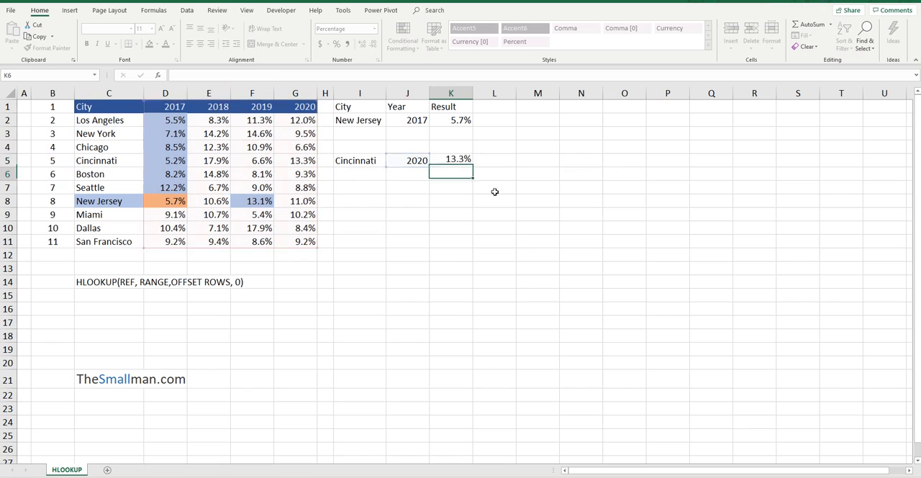
Replace the hard-coded row index in K5's HLOOKUP formula with MATCH(I5,C1:C11,0) and check the updated cell.
left_click(457, 161)
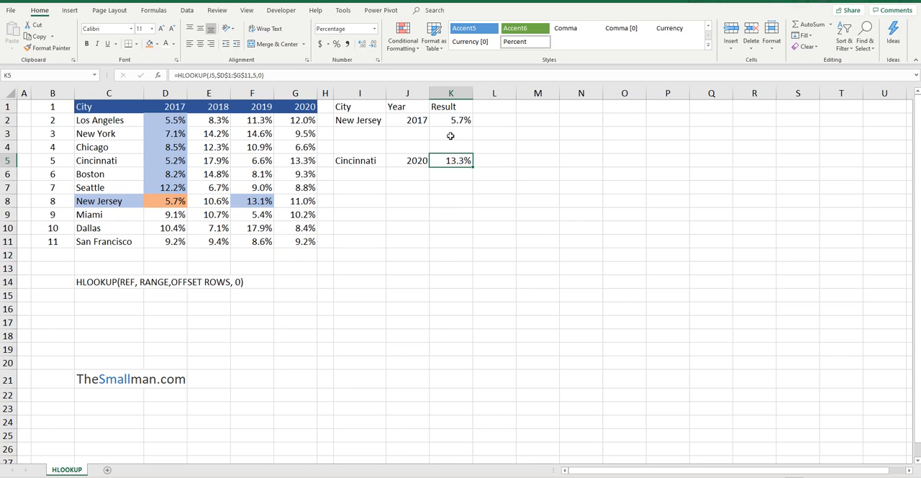
left_click(255, 75)
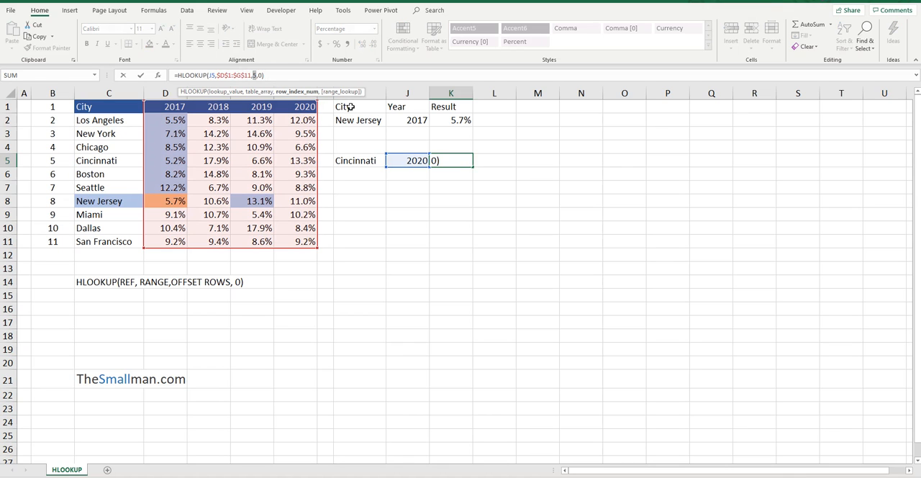
type("MATCH")
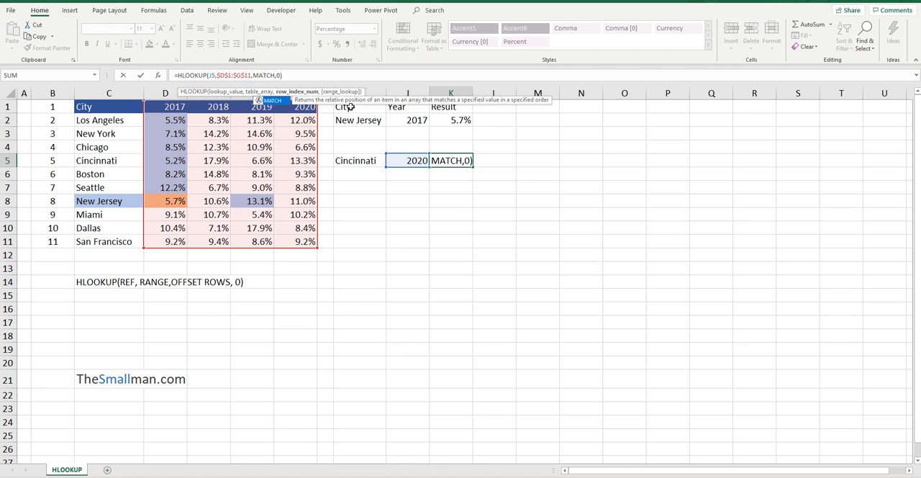
type("(")
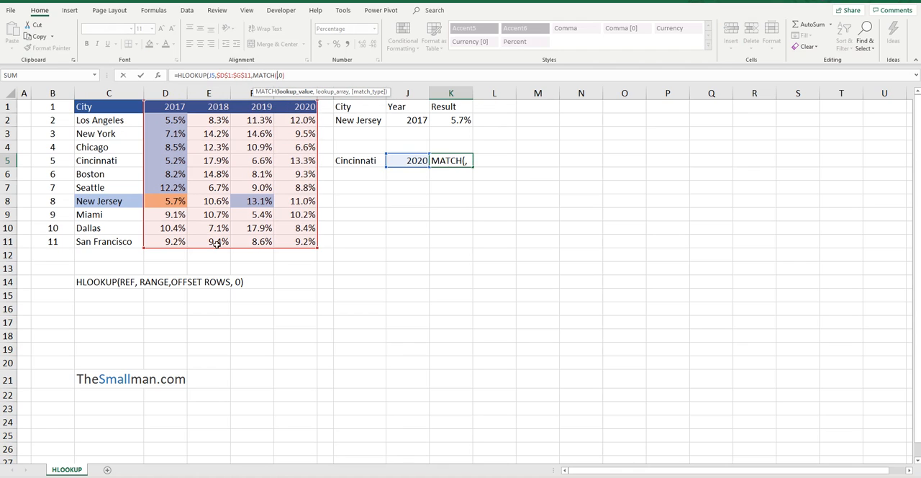
left_click(373, 163)
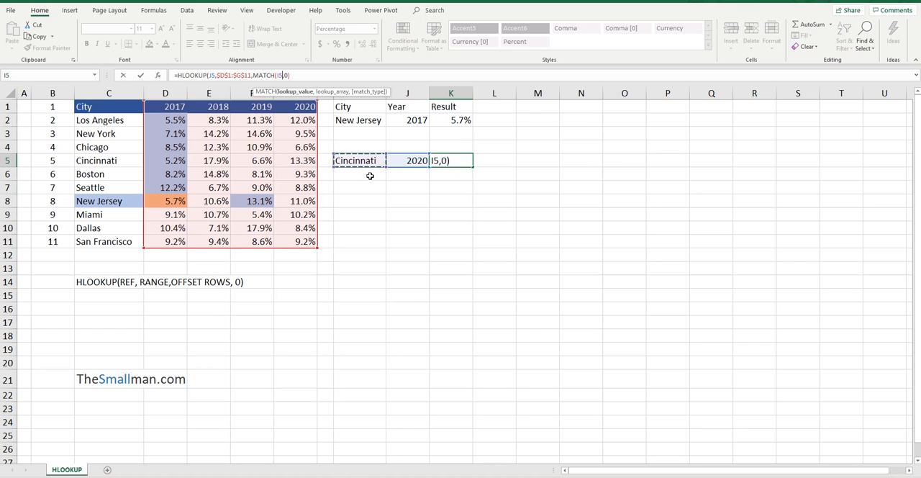
type(",")
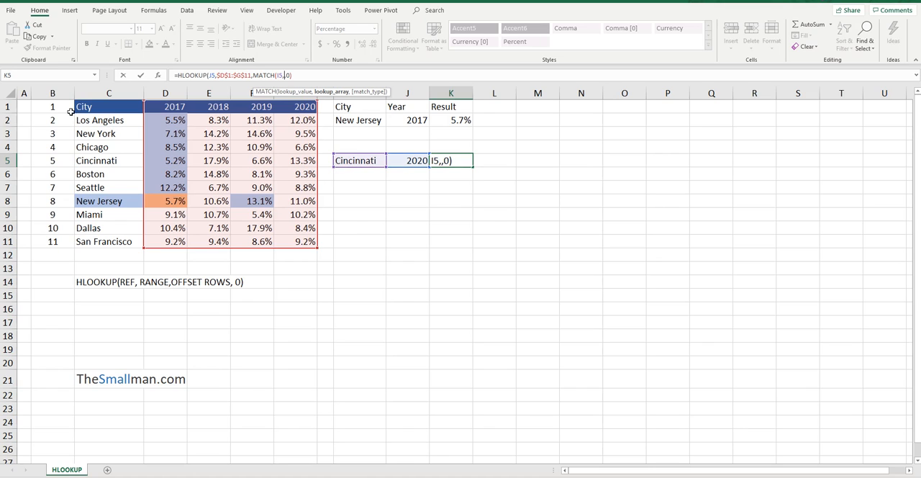
left_click_drag(115, 109, 113, 239)
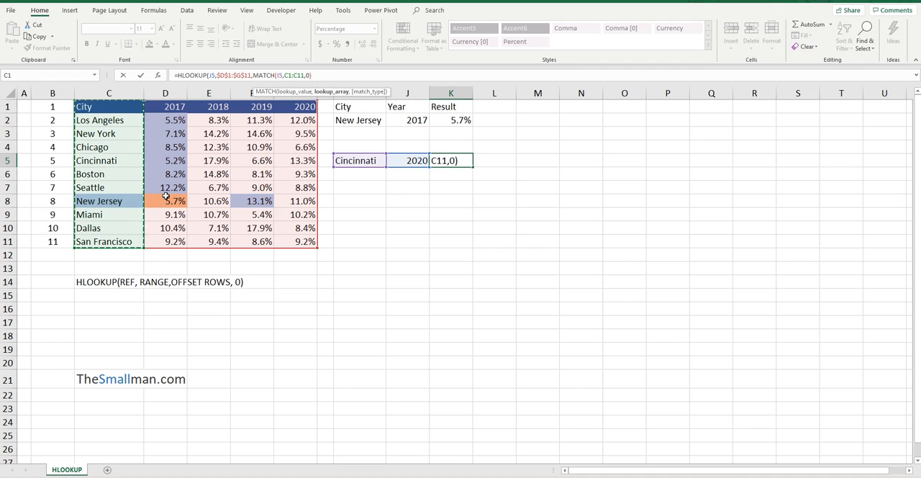
type(",0")
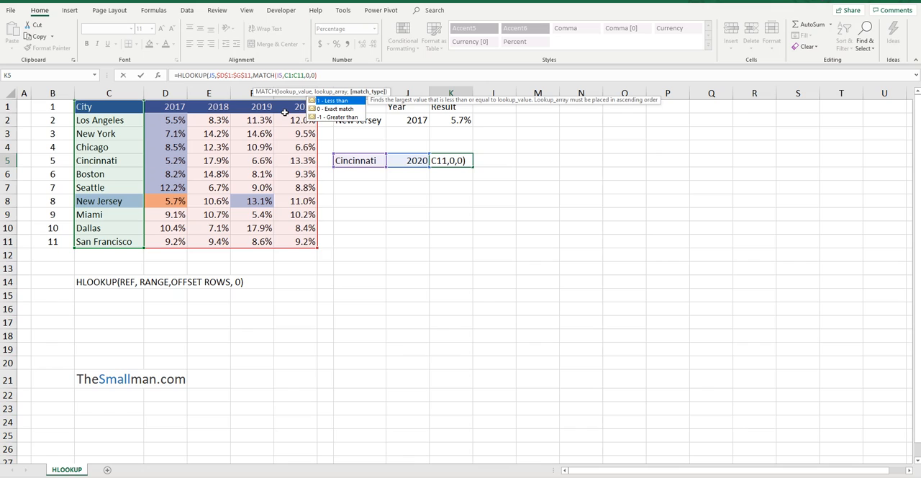
type(")")
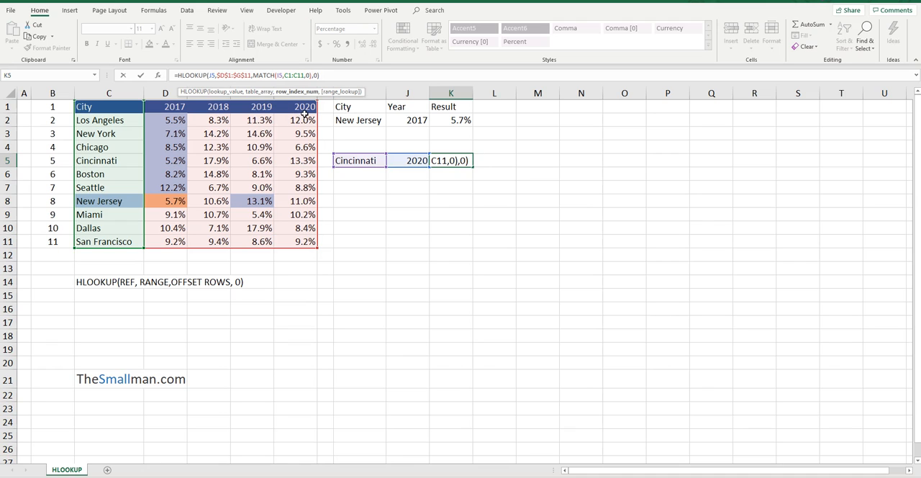
key("Return")
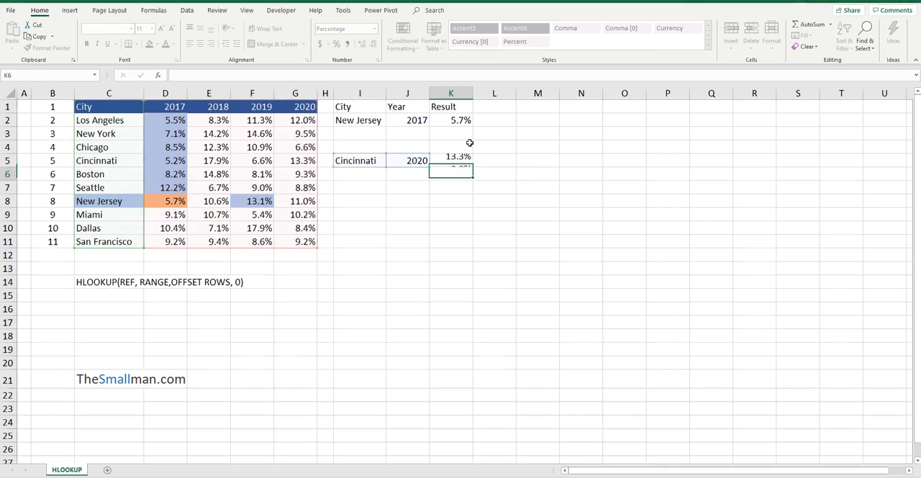
left_click(456, 159)
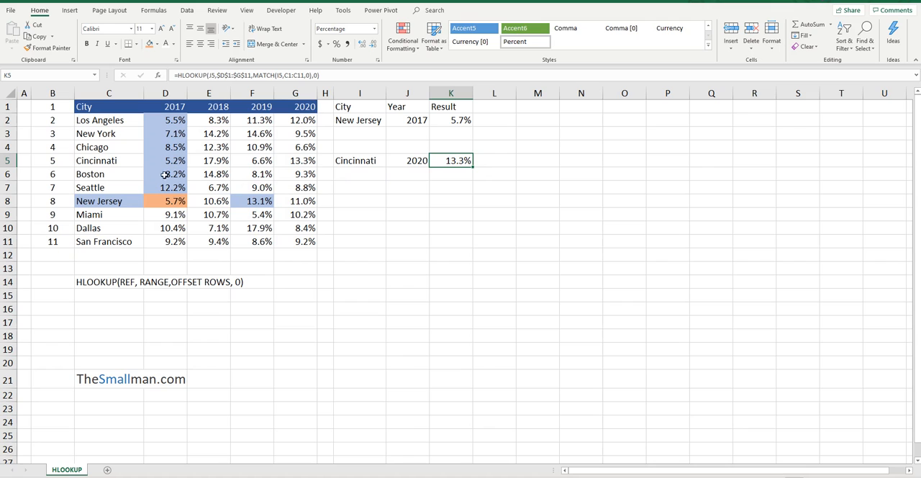
Copy Seattle from C7 into the lookup city cell I5 and check the result in K5.
left_click(118, 187)
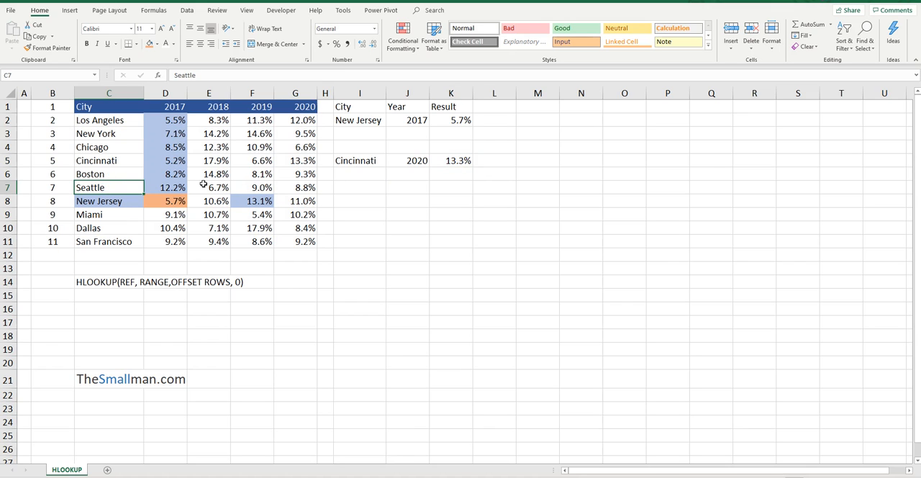
key("ctrl+c")
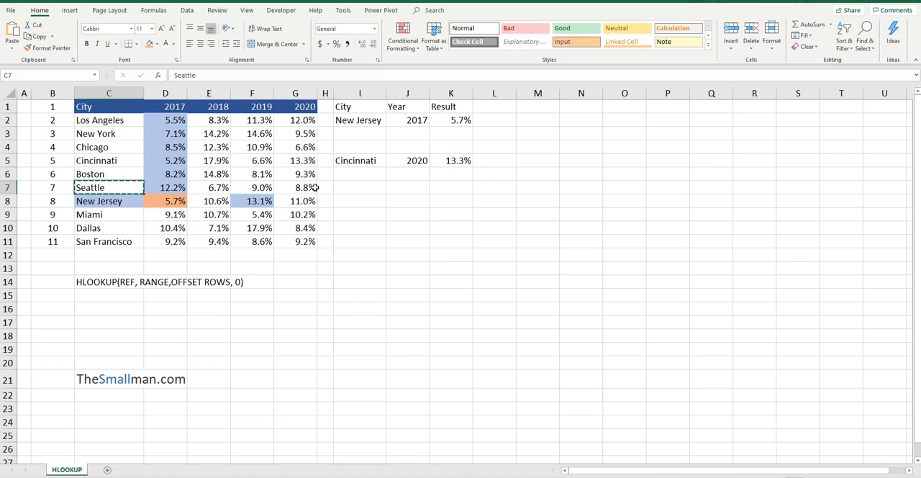
left_click(360, 161)
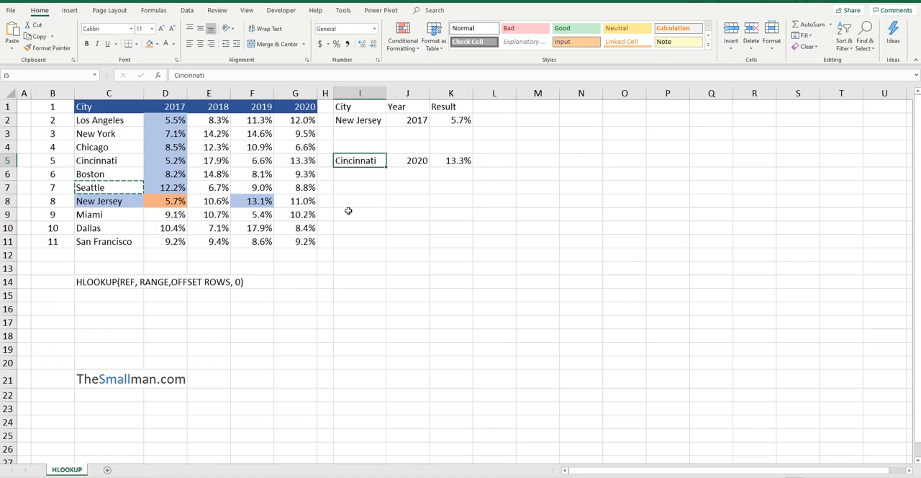
key("ctrl+v")
left_click_drag(454, 146, 461, 160)
left_click(461, 161)
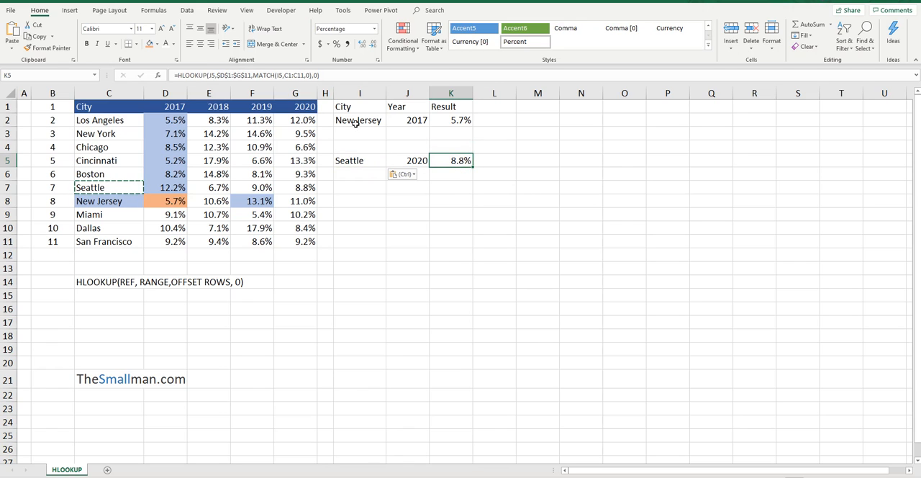